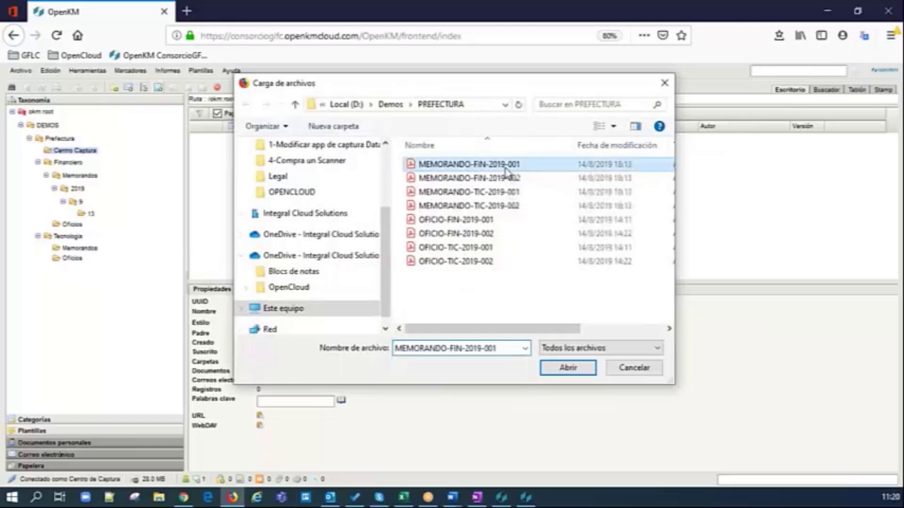
Step: Upload the file MEMORANDO-FIN-2019-001 from the D:\Demos\PREFECTURA folder into the capture center
{"action": "left_click", "coordinate": [569, 368]}
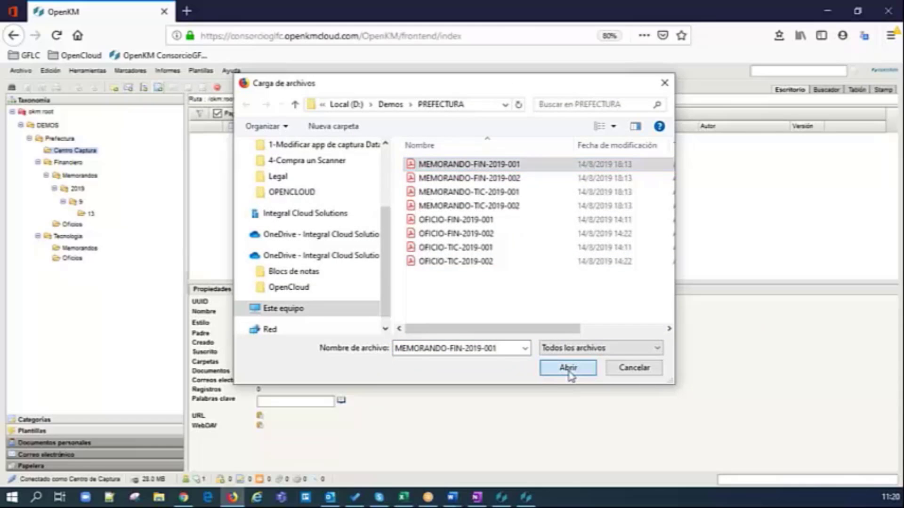
{"action": "left_click", "coordinate": [483, 259]}
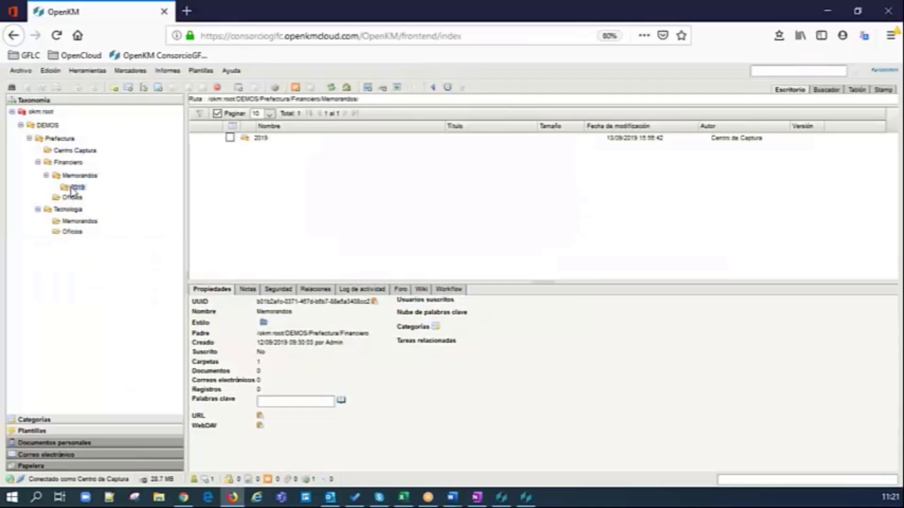
Step: Browse to Memorandos/2019/10/03 and open the workflow tab of MEMORANDO-FIN-2019-001.pdf
{"action": "left_click", "coordinate": [76, 189]}
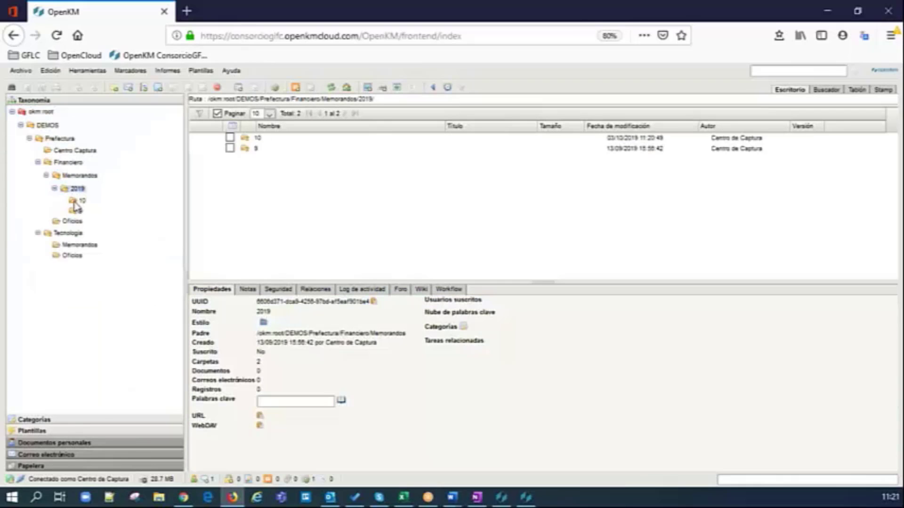
{"action": "left_click", "coordinate": [75, 201]}
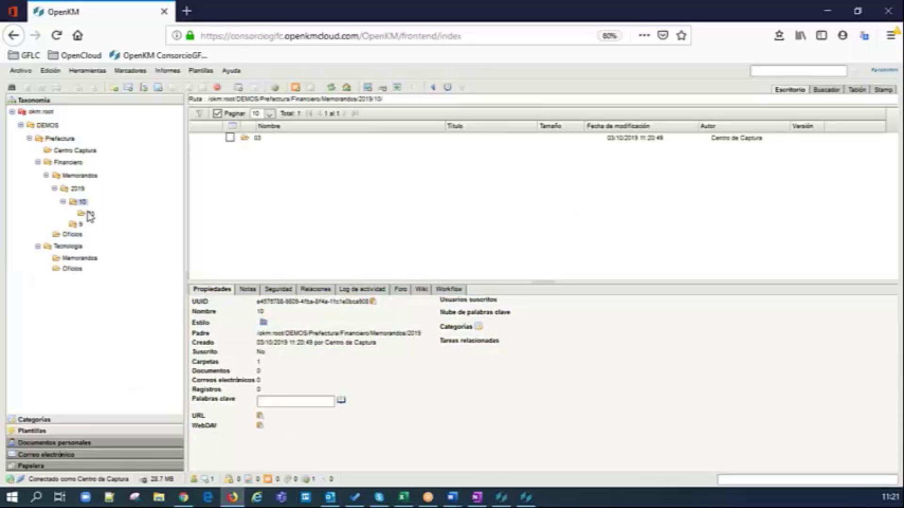
{"action": "left_click", "coordinate": [89, 215]}
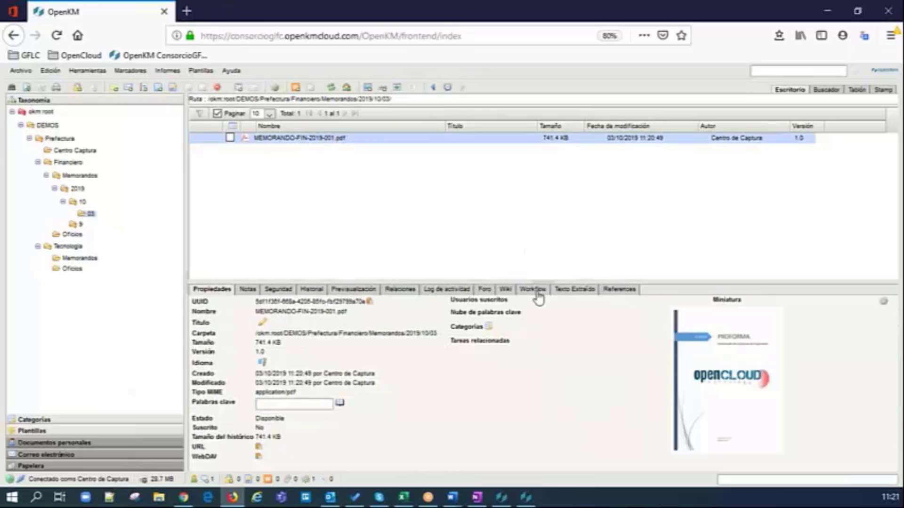
{"action": "left_click", "coordinate": [530, 289]}
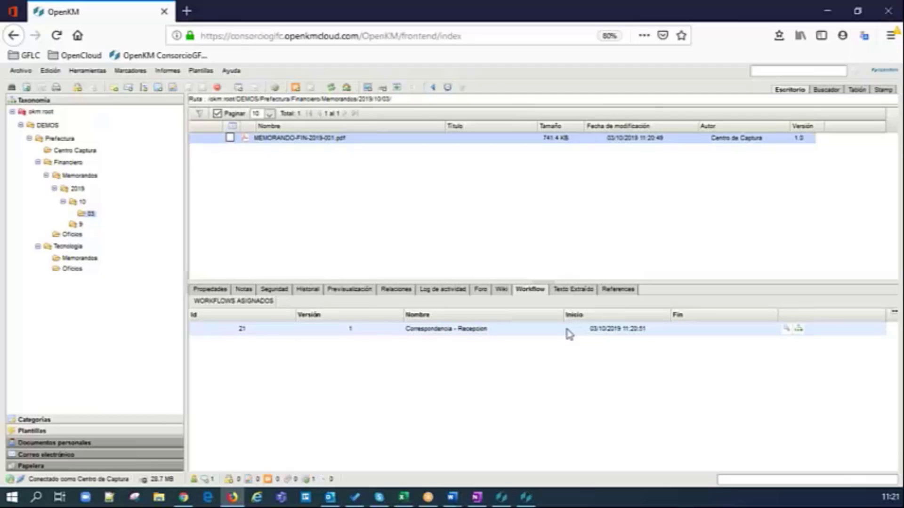
Step: Inspect the detailed log entries of the document's Correspondencia - Recepcion workflow
{"action": "left_click_drag", "start_coordinate": [546, 282], "coordinate": [535, 221]}
{"action": "left_click", "coordinate": [786, 267]}
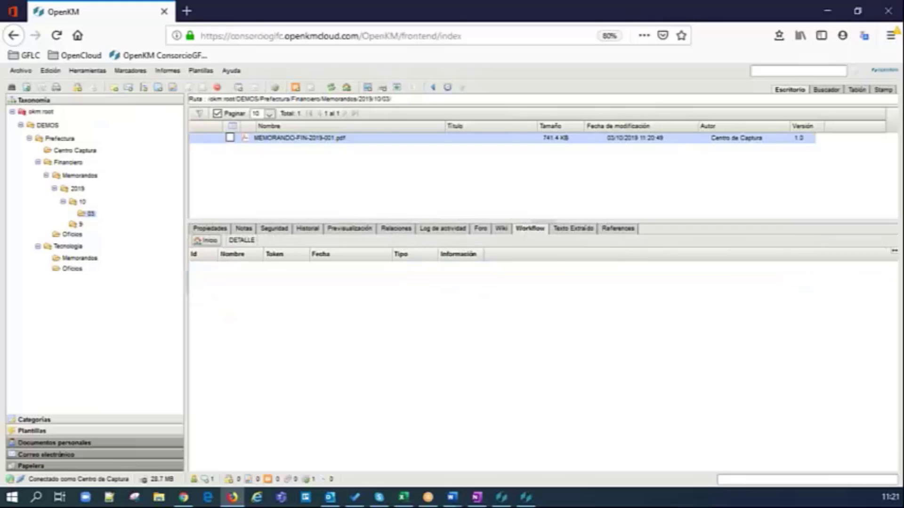
{"action": "left_click", "coordinate": [467, 416]}
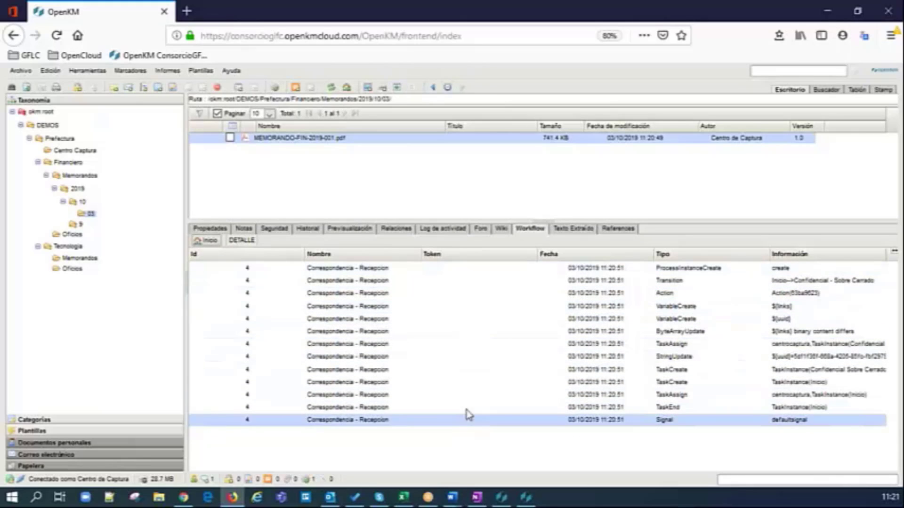
{"action": "left_click", "coordinate": [202, 245]}
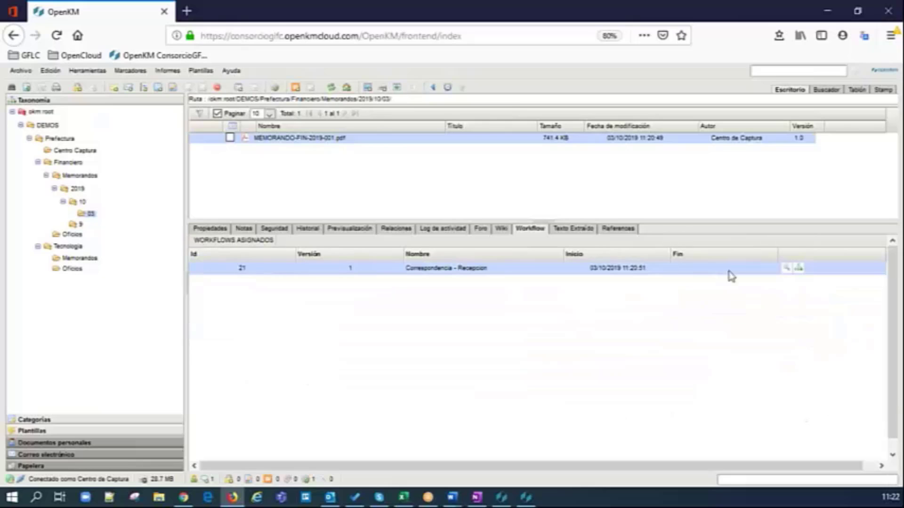
Step: View the process graph of the document's Correspondencia - Recepcion workflow
{"action": "left_click", "coordinate": [798, 270]}
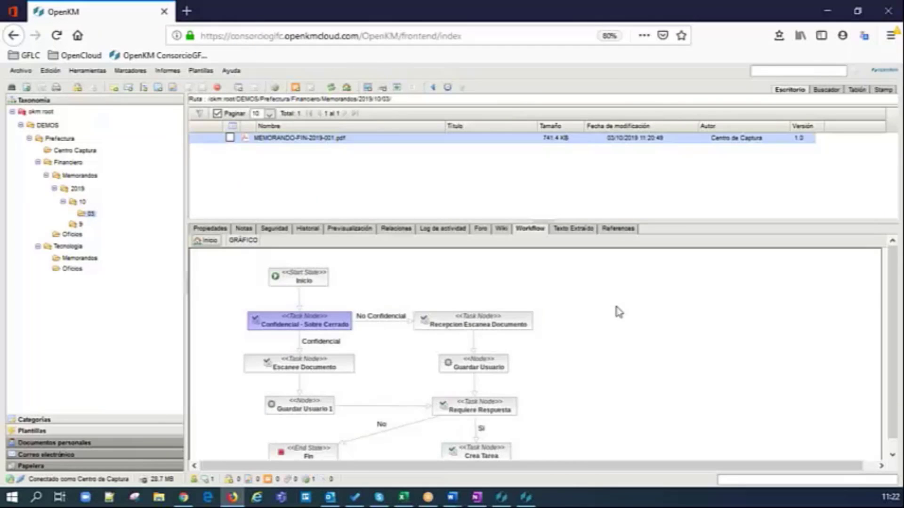
{"action": "scroll", "coordinate": [619, 313], "scroll_direction": "down", "scroll_amount": 1}
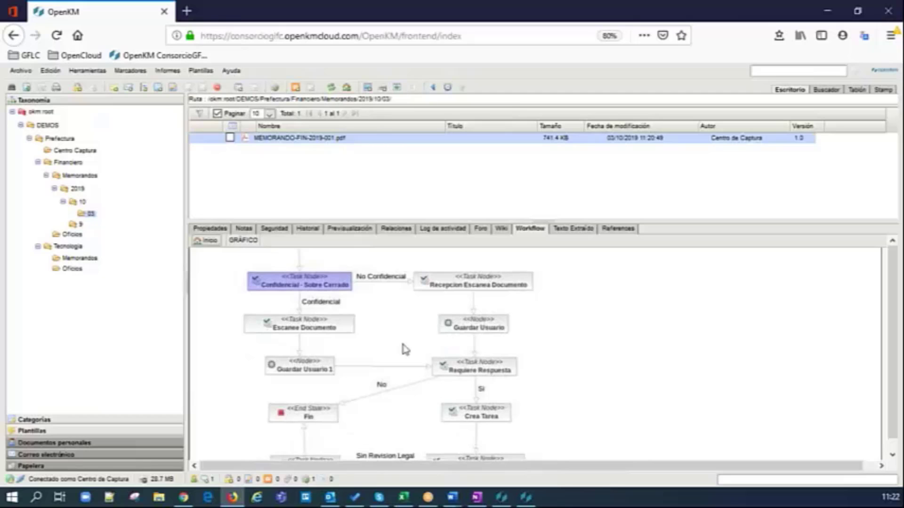
{"action": "scroll", "coordinate": [579, 327], "scroll_direction": "up", "scroll_amount": 1}
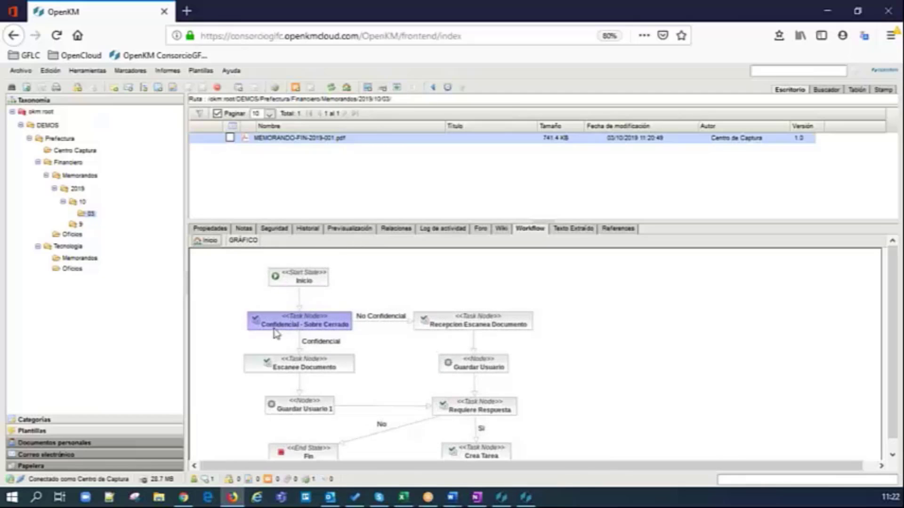
{"action": "left_click_drag", "start_coordinate": [555, 221], "coordinate": [556, 290]}
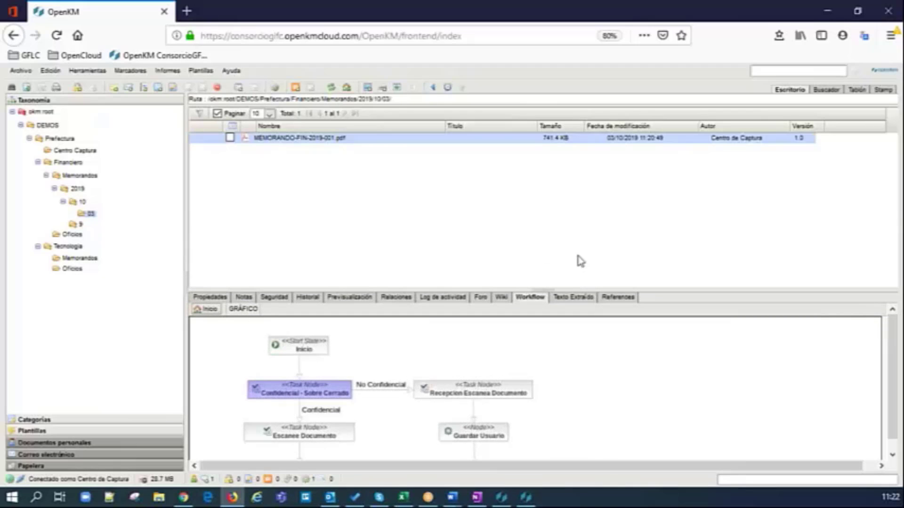
Step: Open the pending Confidencial Sobre Cerrado task, set Destinatario to Gerente de Tecnología, and complete it as No Confidencial
{"action": "left_click", "coordinate": [858, 90]}
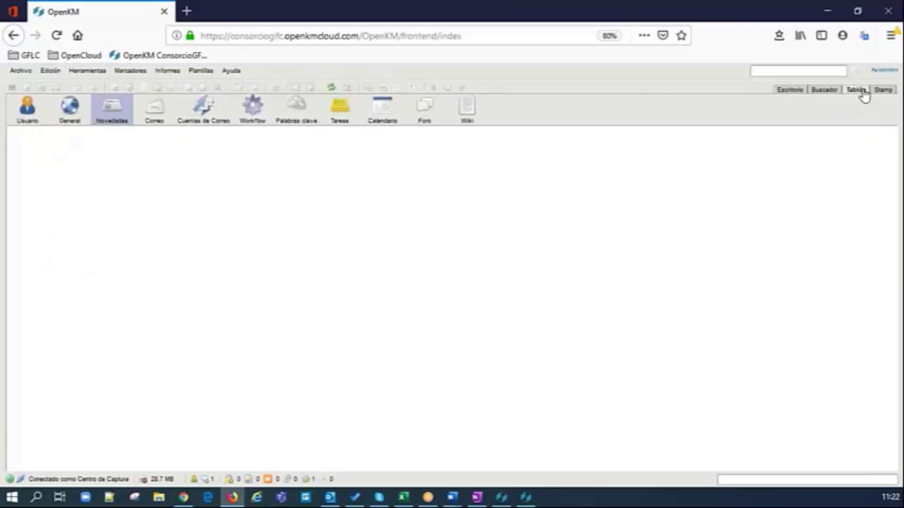
{"action": "left_click", "coordinate": [254, 121]}
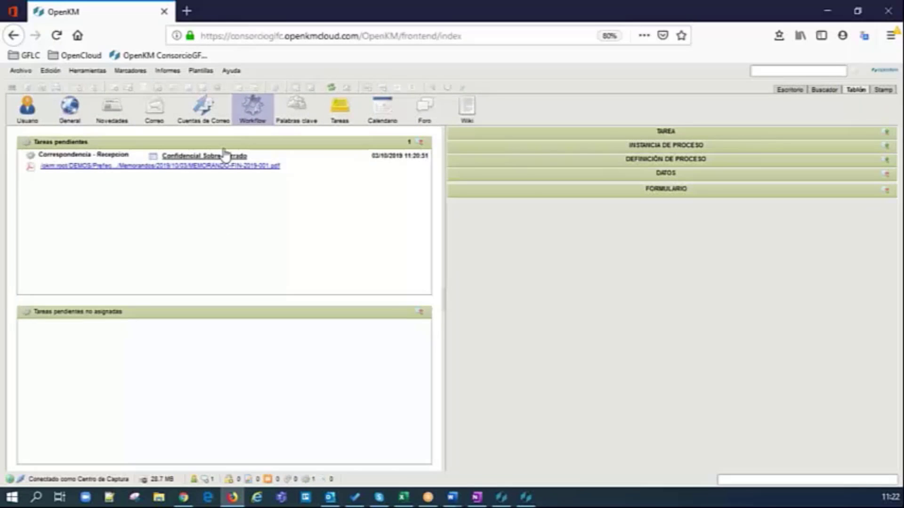
{"action": "left_click", "coordinate": [219, 166]}
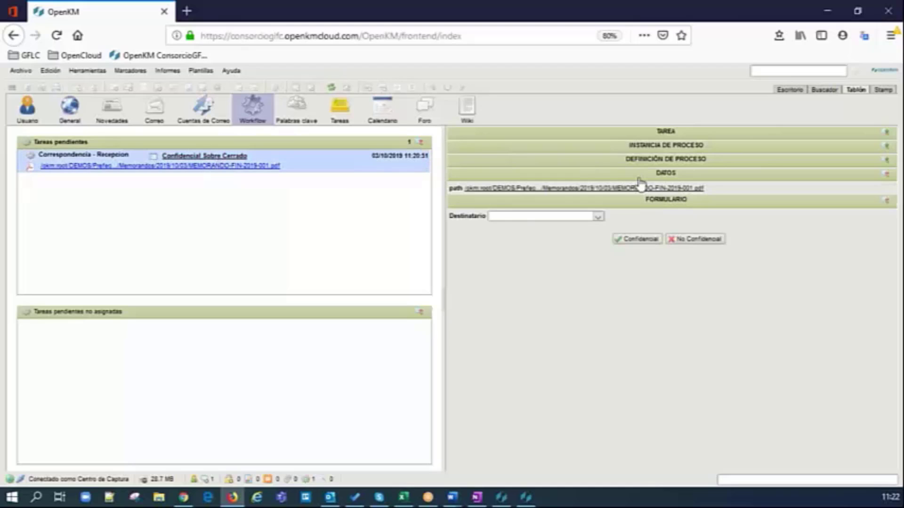
{"action": "left_click", "coordinate": [598, 217]}
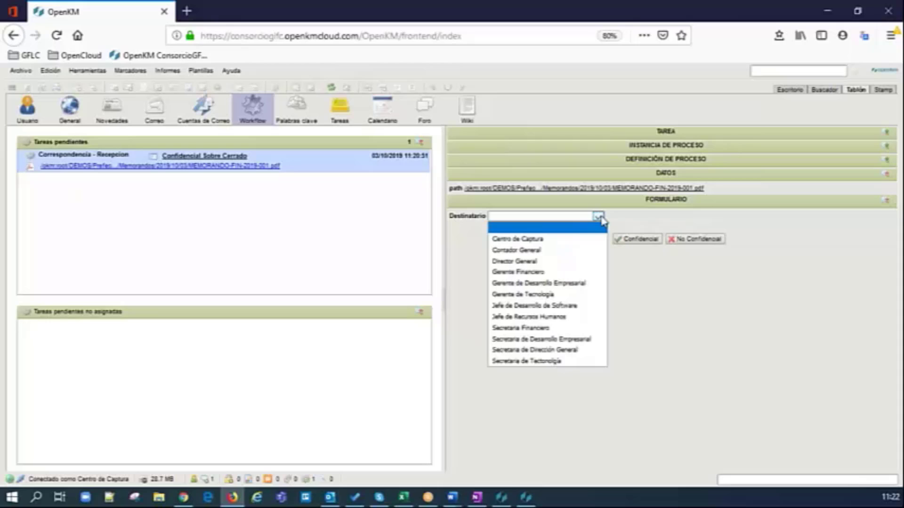
{"action": "left_click", "coordinate": [546, 296]}
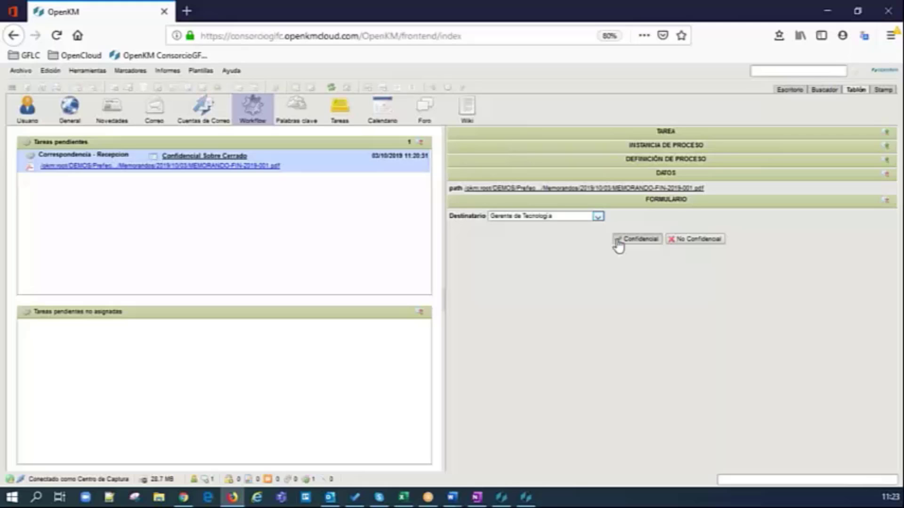
{"action": "left_click", "coordinate": [703, 240]}
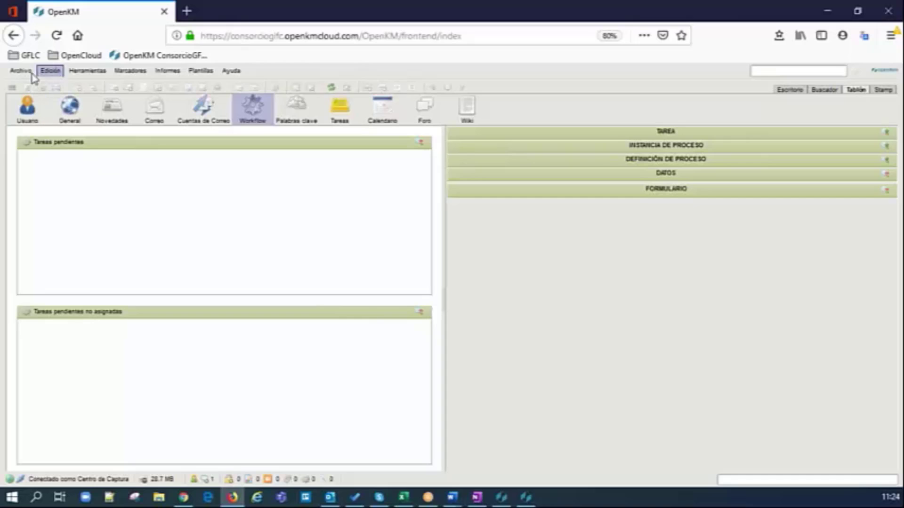
Step: Log out and log back in as the Gerente de Tecnología user, dismissing the new-tasks notice
{"action": "left_click", "coordinate": [19, 70]}
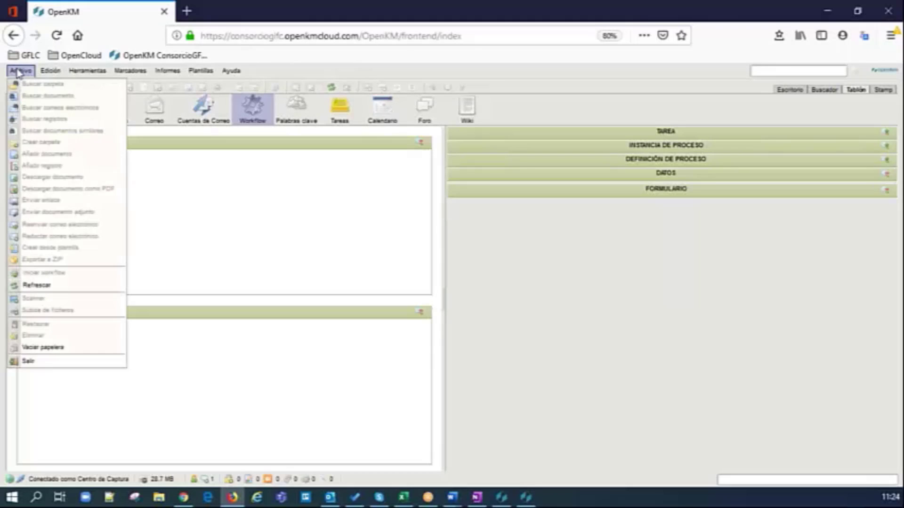
{"action": "left_click", "coordinate": [35, 362]}
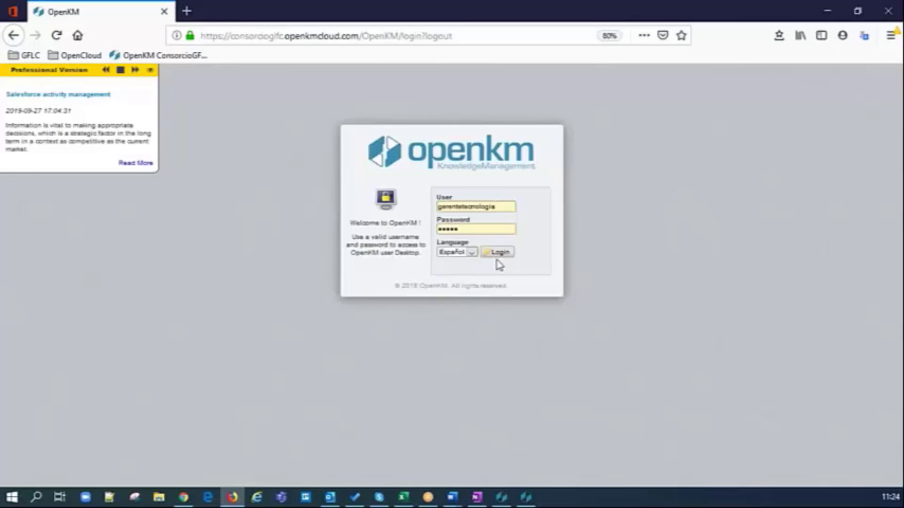
{"action": "left_click", "coordinate": [499, 255]}
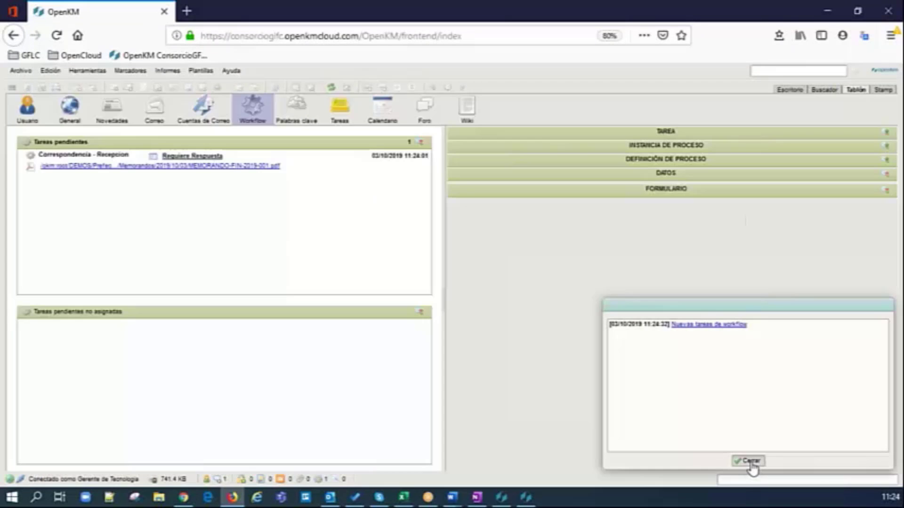
{"action": "left_click", "coordinate": [748, 462]}
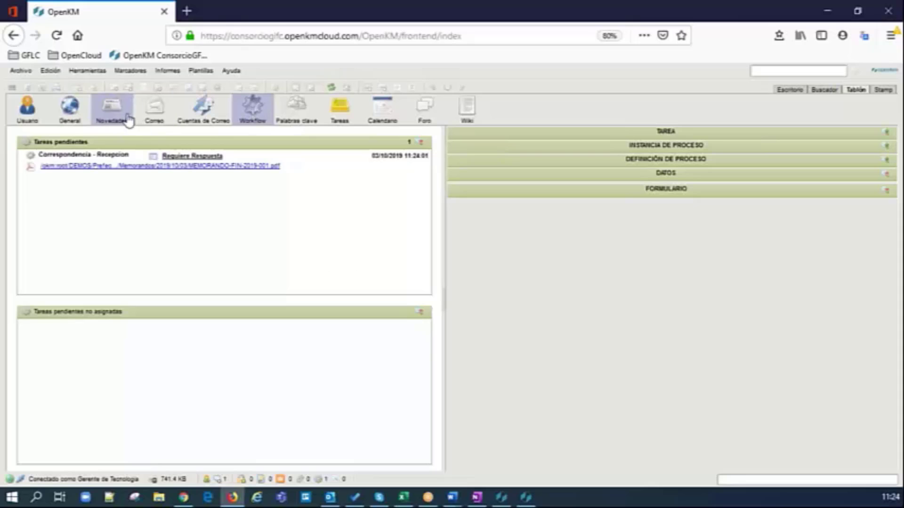
Step: Open the Requiere Respuesta task and answer Sí, dismissing the new-tasks notice
{"action": "left_click", "coordinate": [198, 163]}
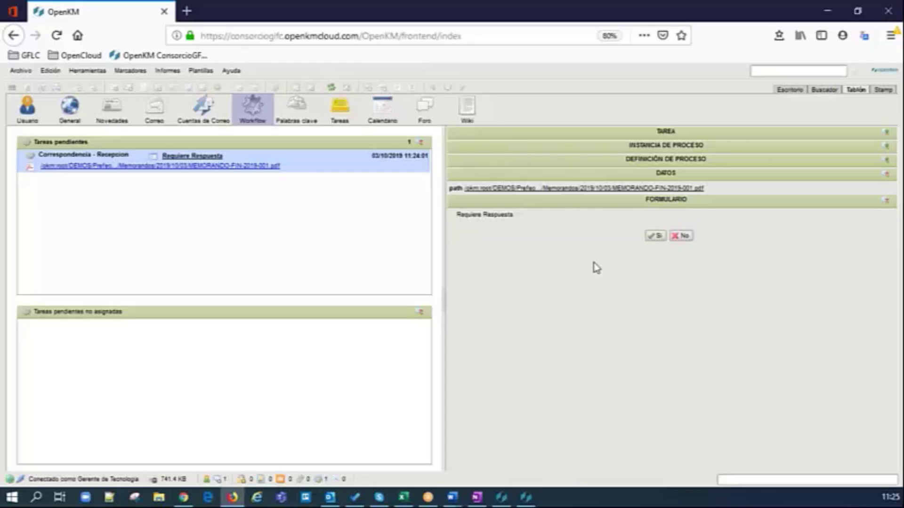
{"action": "left_click", "coordinate": [656, 237]}
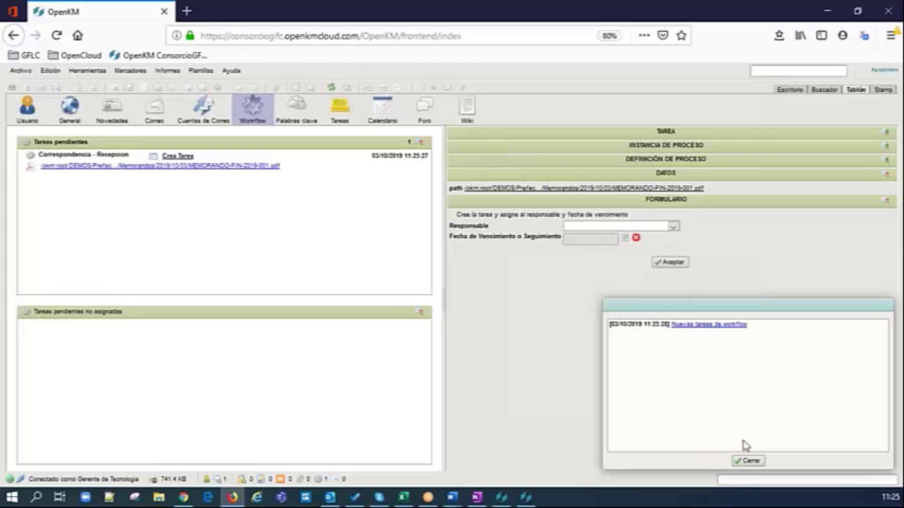
{"action": "left_click", "coordinate": [749, 461]}
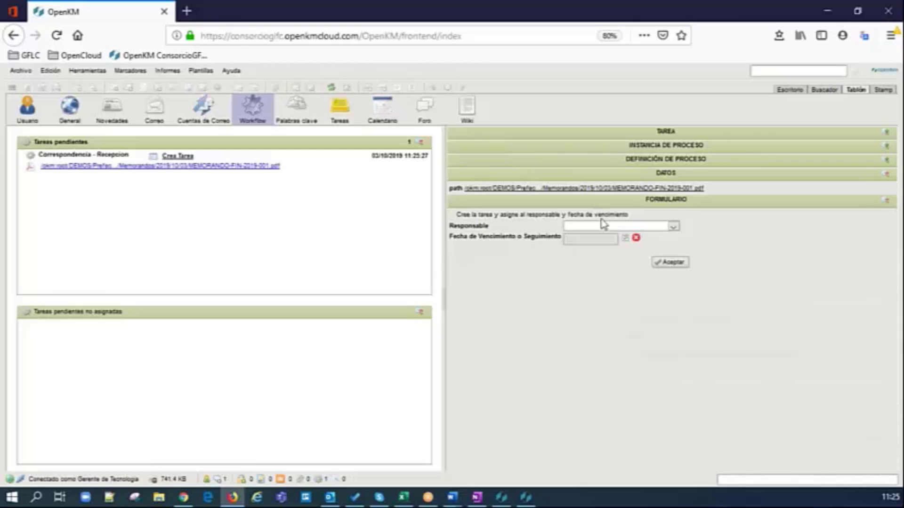
Step: Assign the Crea Tarea task to Secretaria de Tecnología with due date 4 October 2019 and accept it
{"action": "left_click", "coordinate": [674, 227]}
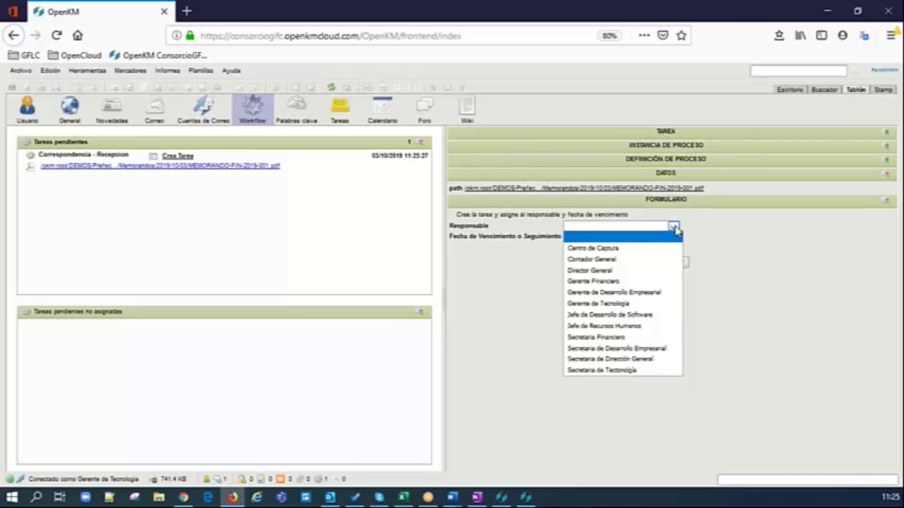
{"action": "left_click", "coordinate": [628, 372]}
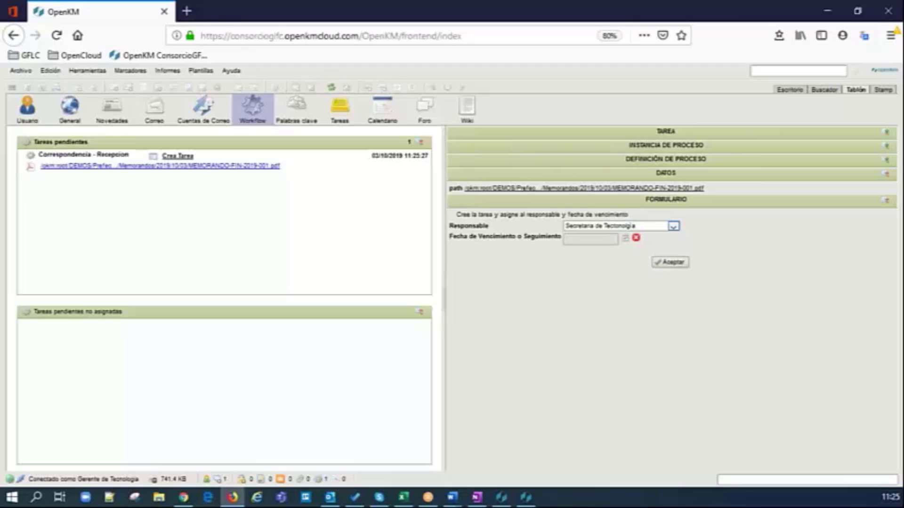
{"action": "left_click", "coordinate": [625, 238]}
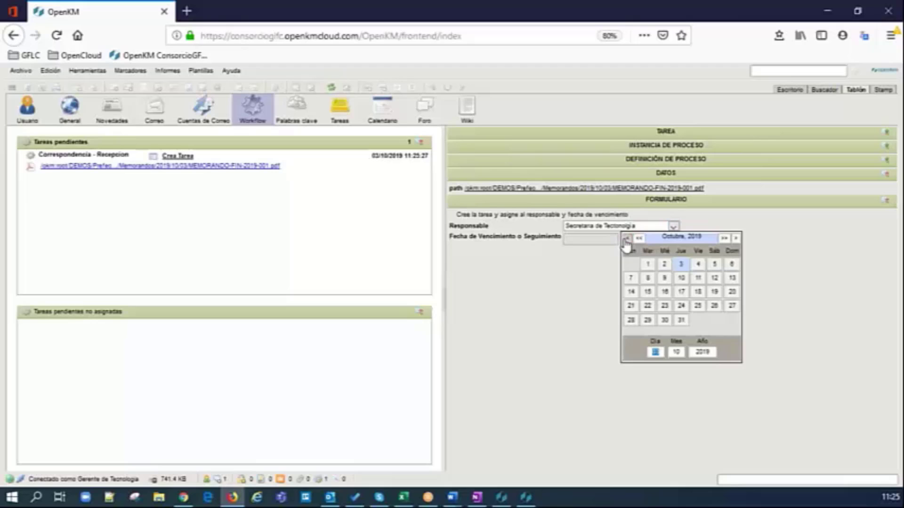
{"action": "left_click", "coordinate": [698, 264]}
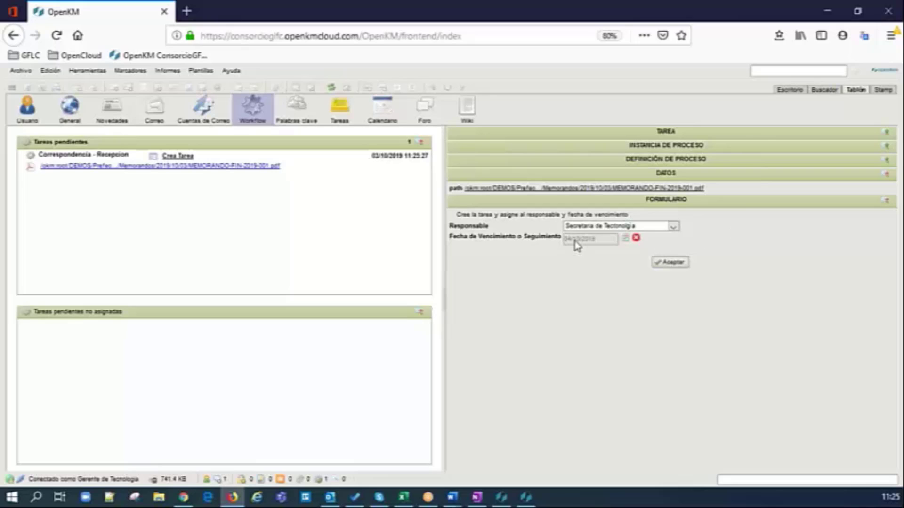
{"action": "left_click", "coordinate": [671, 264]}
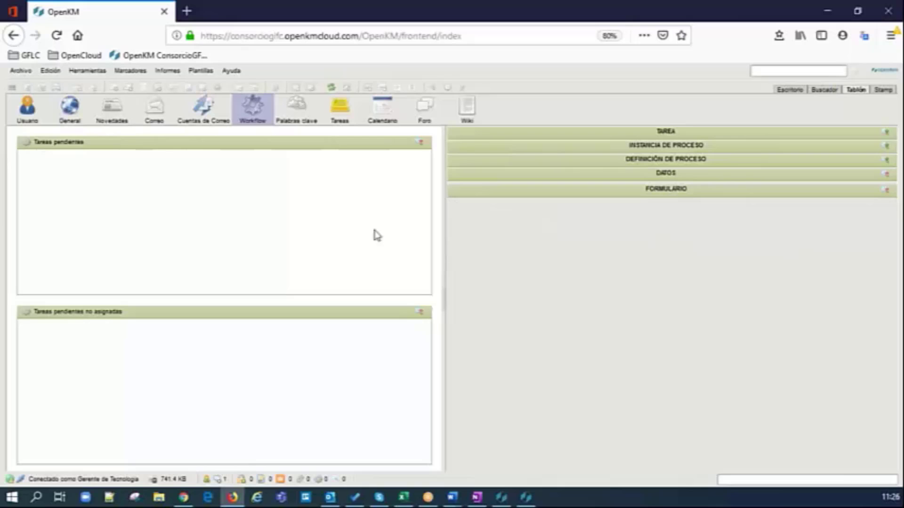
Step: Log out and log back in as the Secretaria de Tecnología user
{"action": "left_click", "coordinate": [23, 73]}
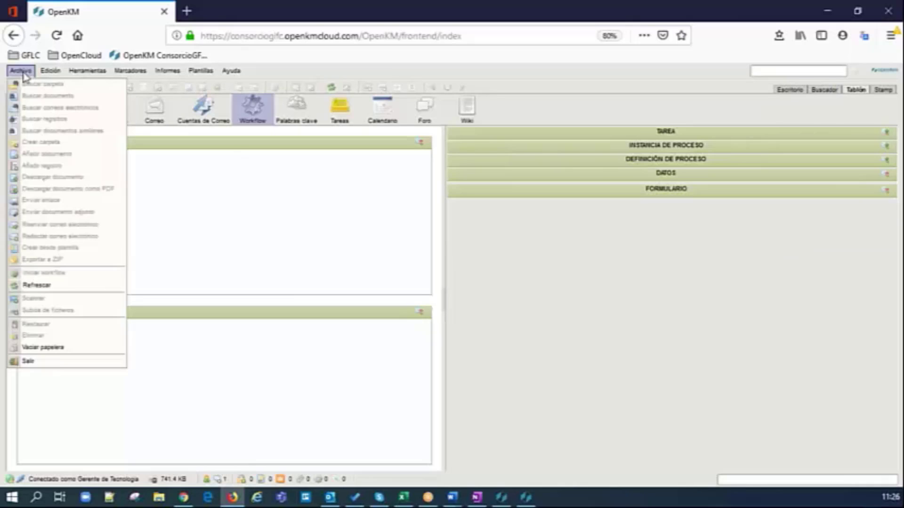
{"action": "left_click", "coordinate": [69, 362]}
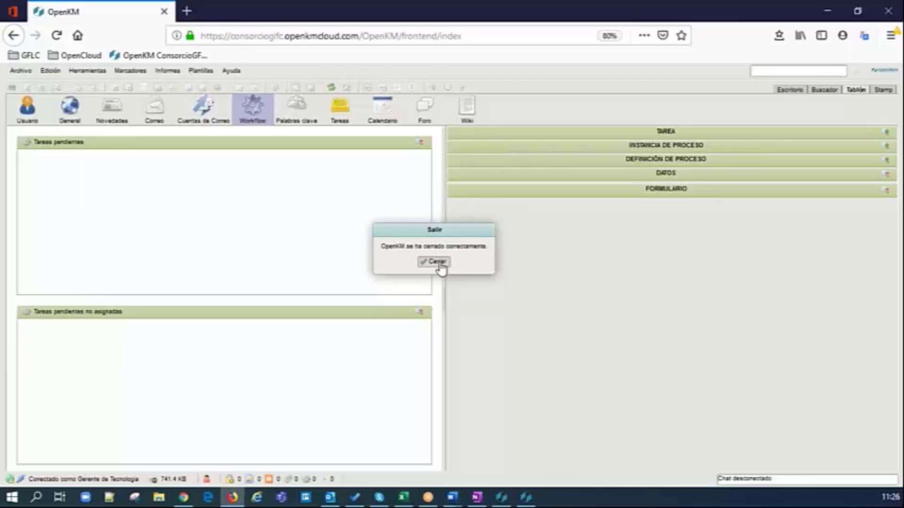
{"action": "left_click", "coordinate": [434, 262]}
{"action": "left_click", "coordinate": [500, 253]}
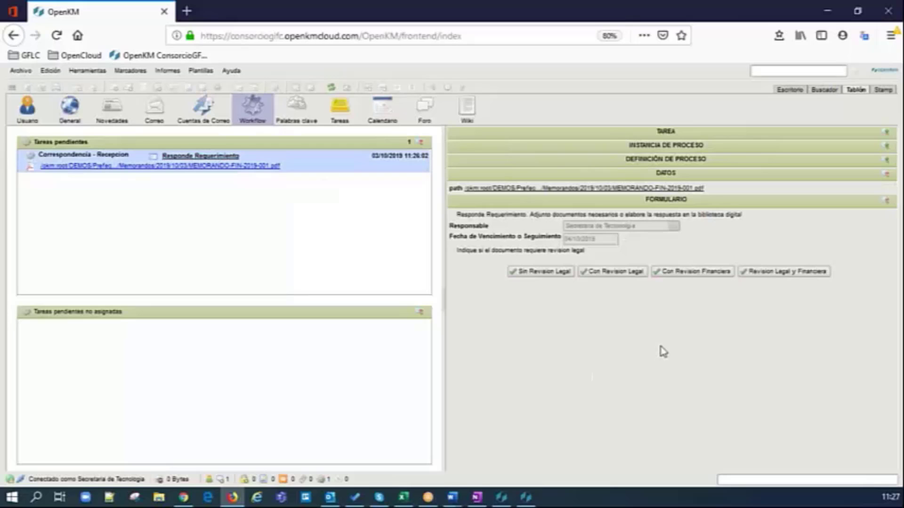